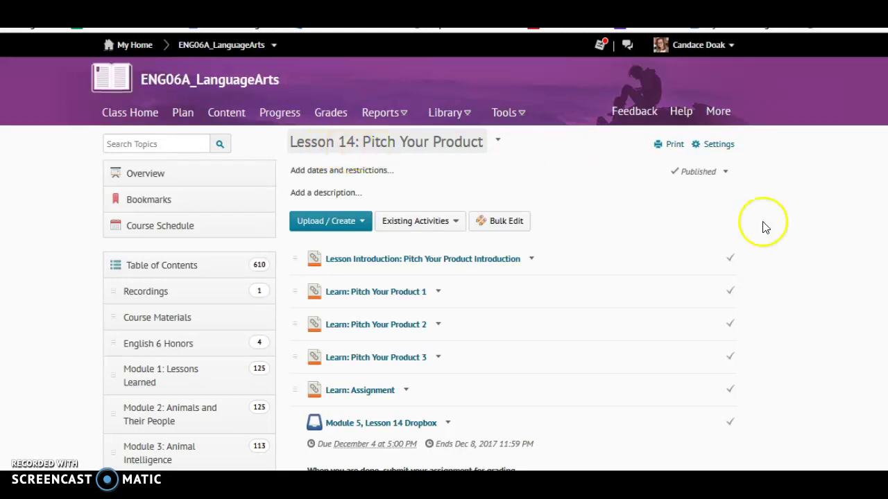
# Review the course page, then bring the Word checklist 'An Effective Sales Presentation' to the front.
pyautogui.scroll(-1, 811, 236)
pyautogui.scroll(-1, 814, 237)
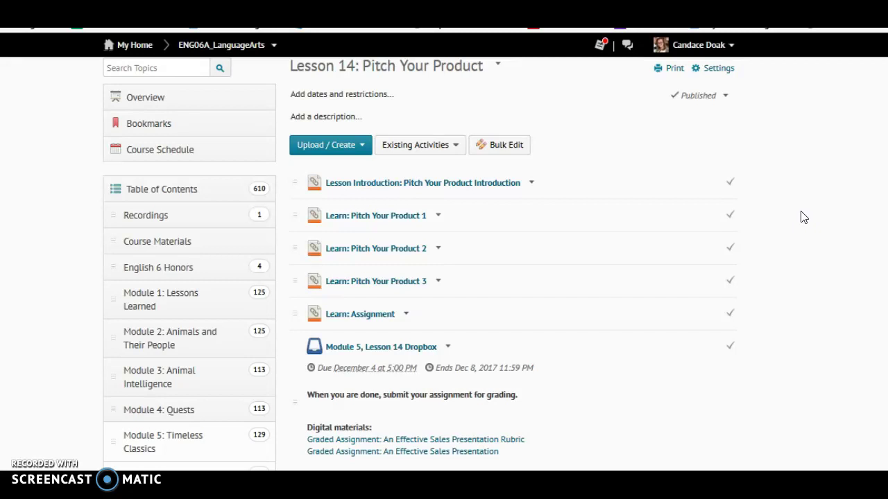
pyautogui.scroll(2, 774, 197)
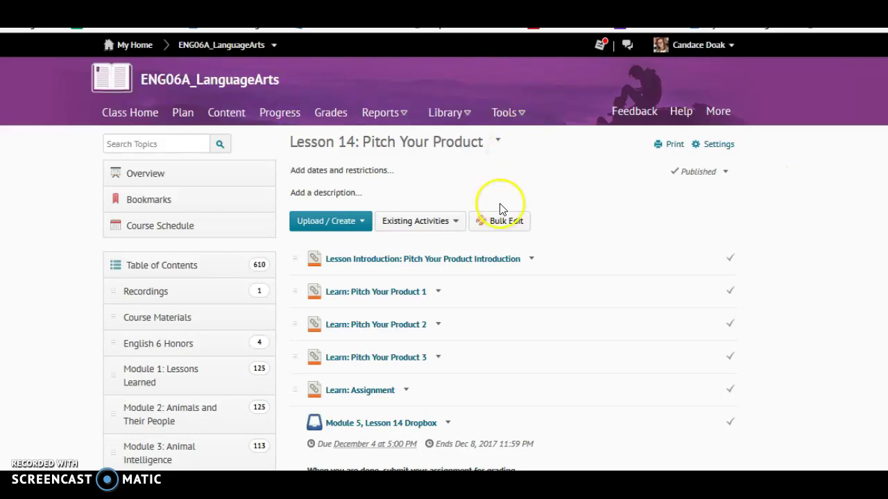
pyautogui.scroll(-2, 502, 211)
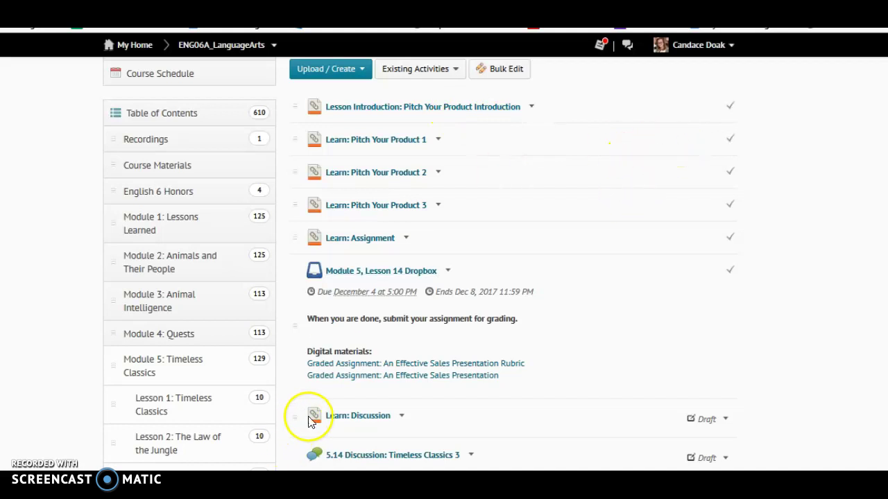
pyautogui.scroll(-4, 354, 333)
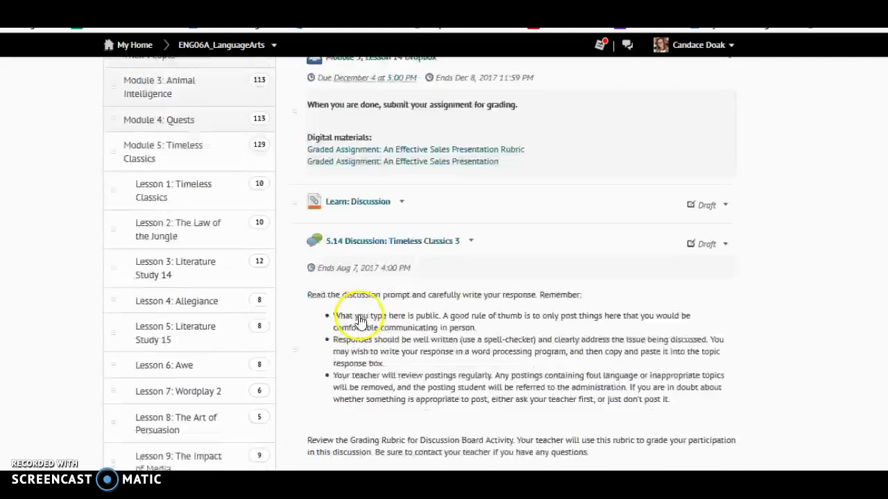
pyautogui.scroll(-5, 390, 327)
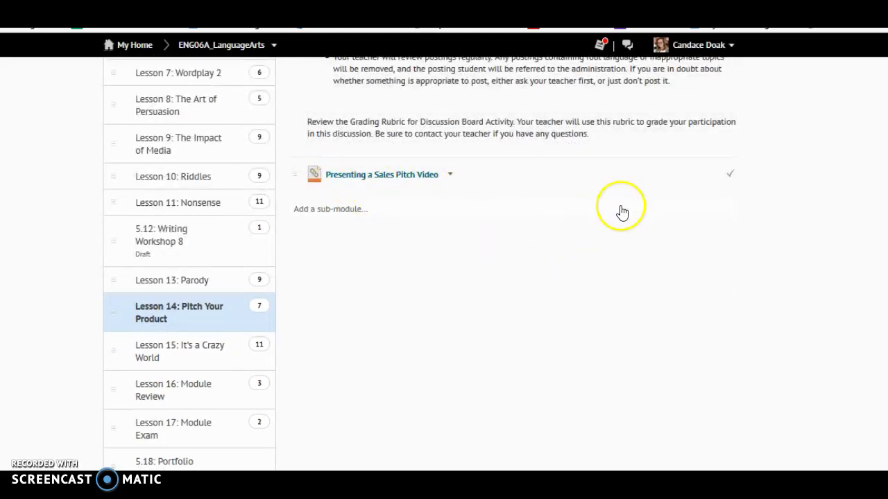
pyautogui.scroll(10, 673, 240)
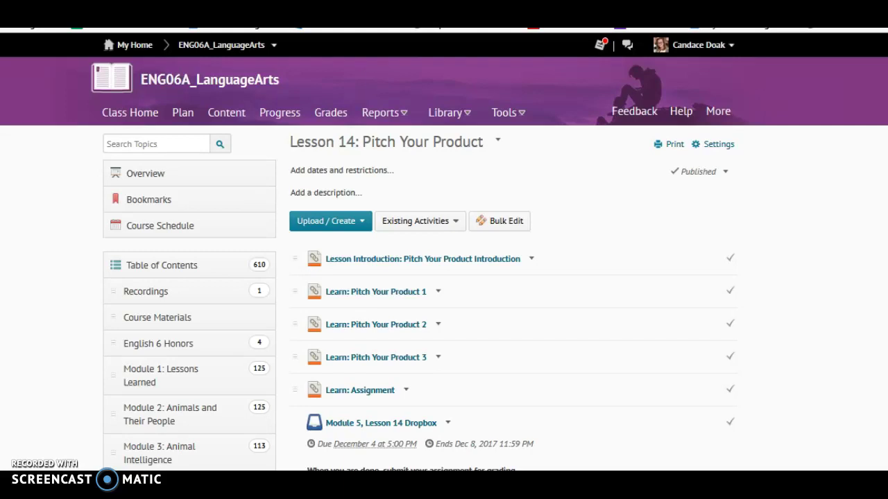
pyautogui.moveTo(444, 479)
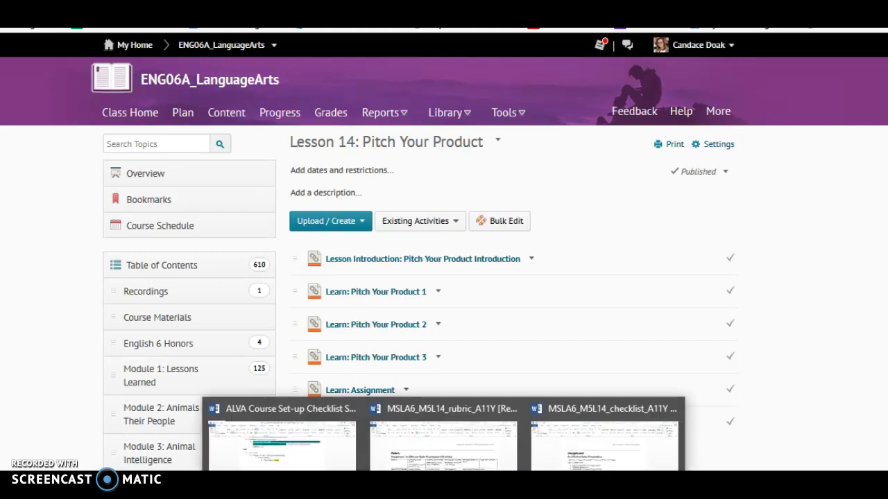
pyautogui.click(561, 460)
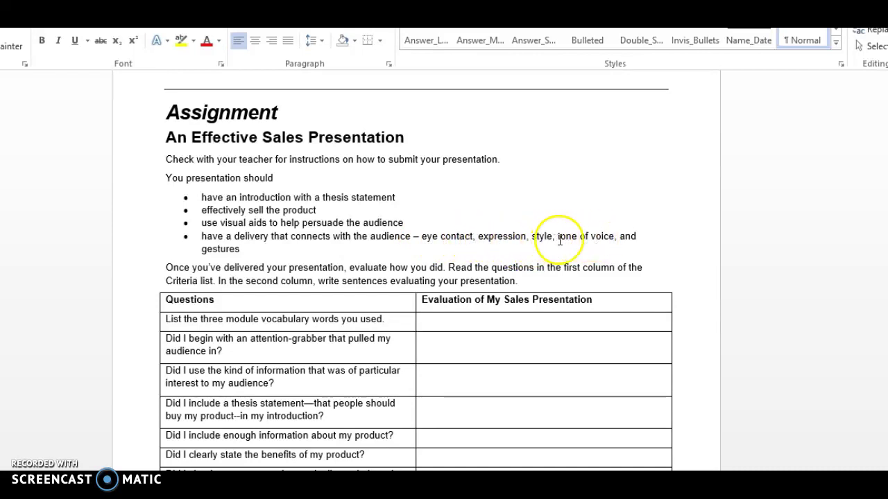
# Scroll the checklist's evaluation table down to 'Did I speak in a conversational style?'.
pyautogui.scroll(-4, 236, 268)
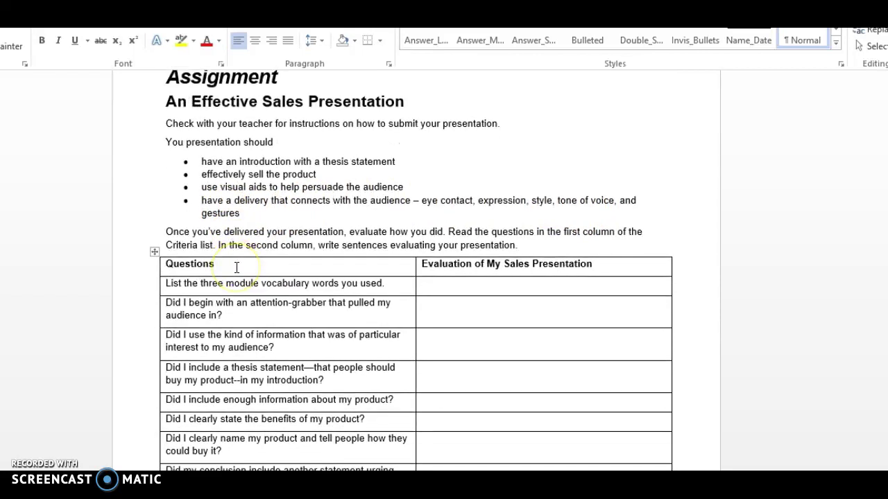
pyautogui.scroll(-1, 238, 264)
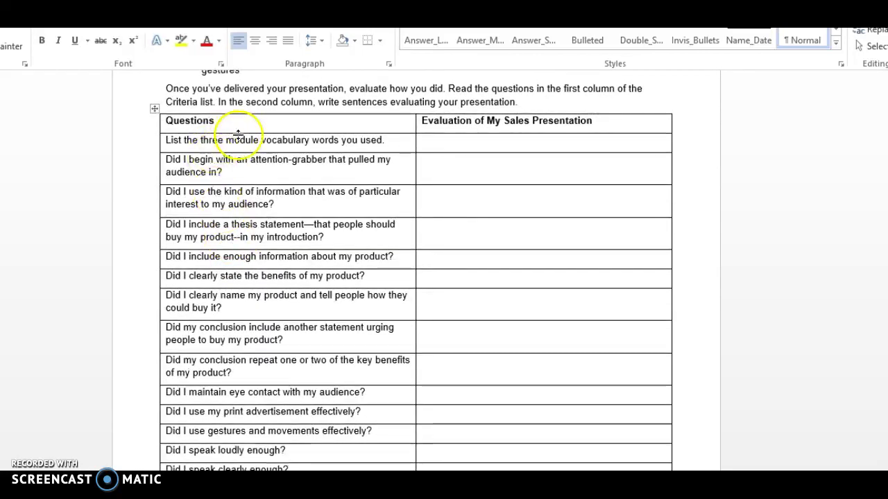
pyautogui.scroll(-3, 235, 271)
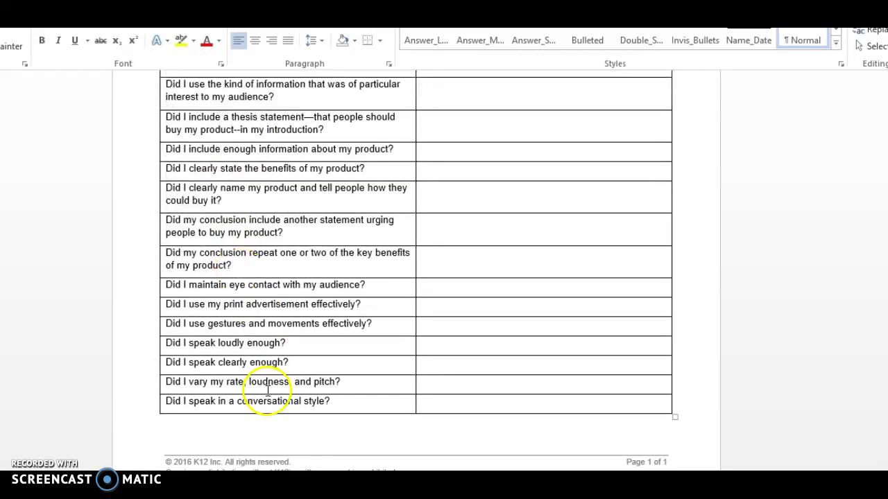
pyautogui.scroll(3, 271, 277)
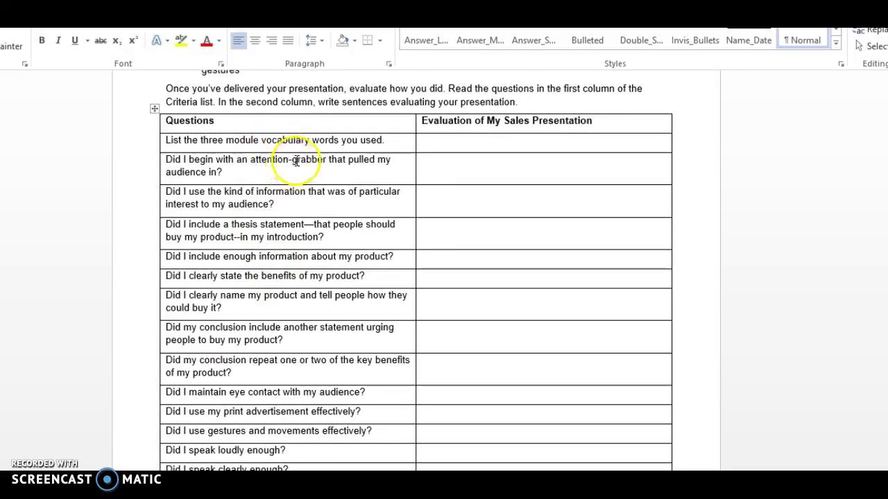
pyautogui.scroll(-2, 304, 178)
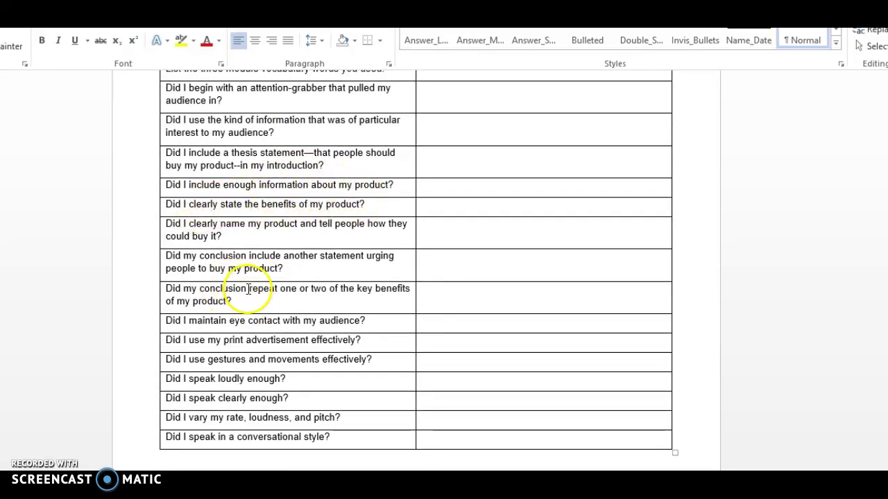
pyautogui.scroll(-1, 222, 284)
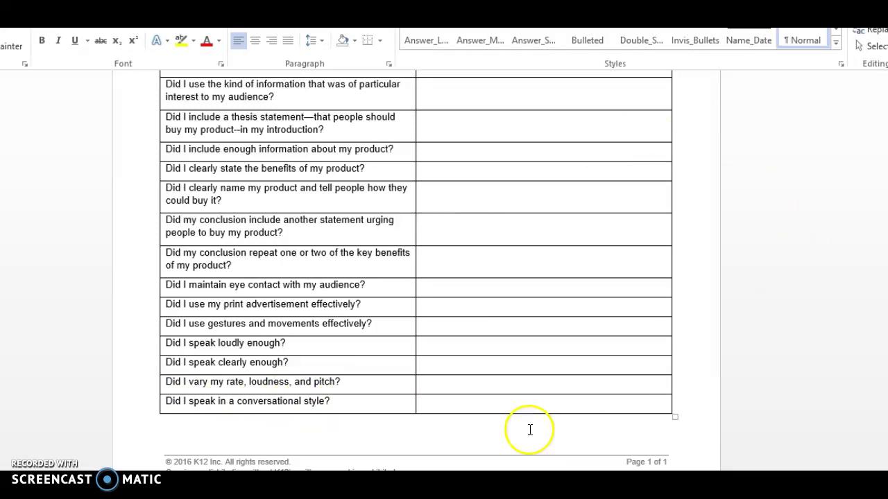
pyautogui.moveTo(444, 489)
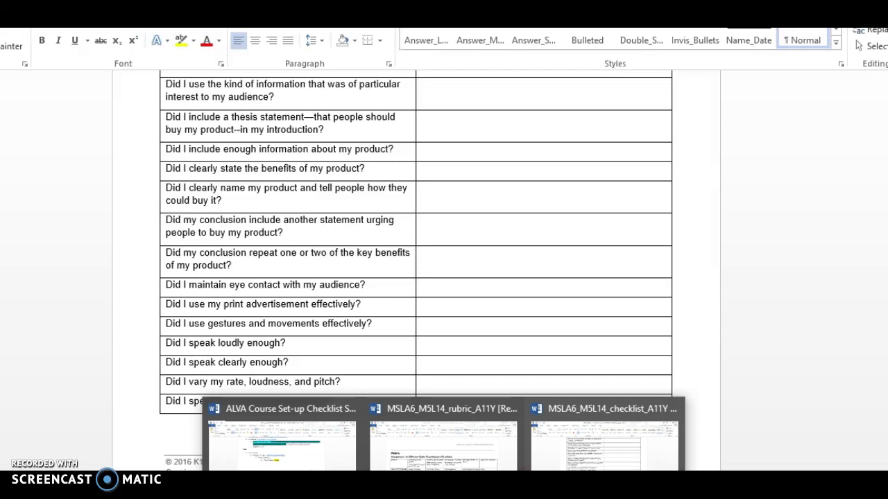
pyautogui.click(444, 440)
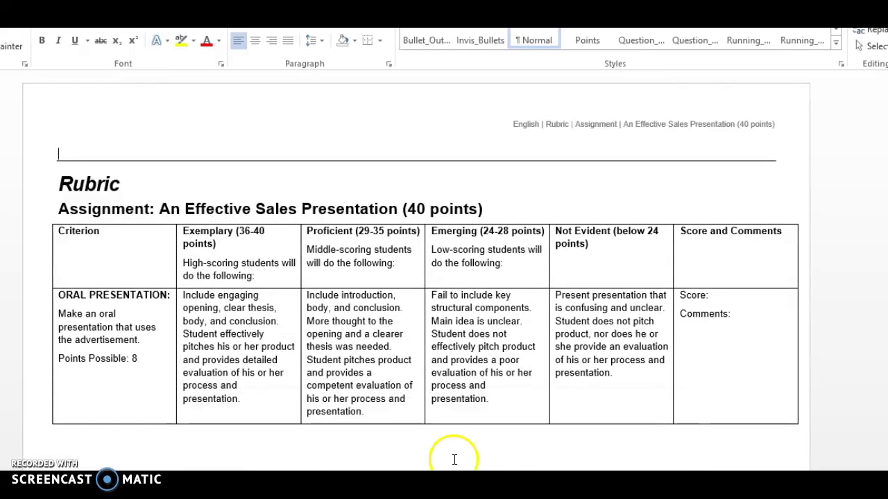
pyautogui.scroll(-2, 463, 327)
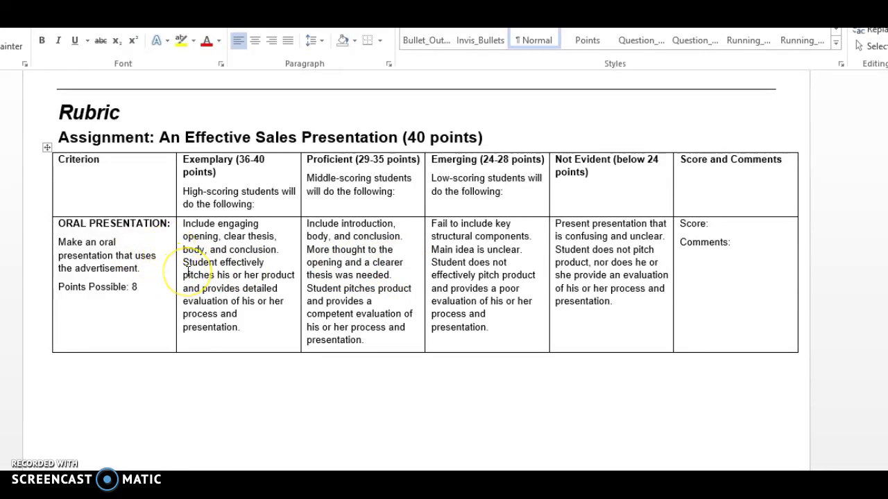
pyautogui.scroll(-1, 187, 270)
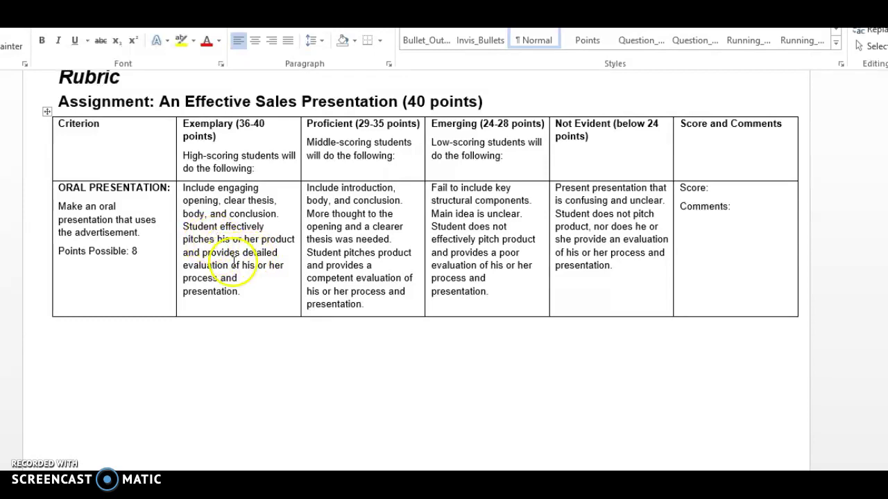
pyautogui.scroll(-8, 240, 266)
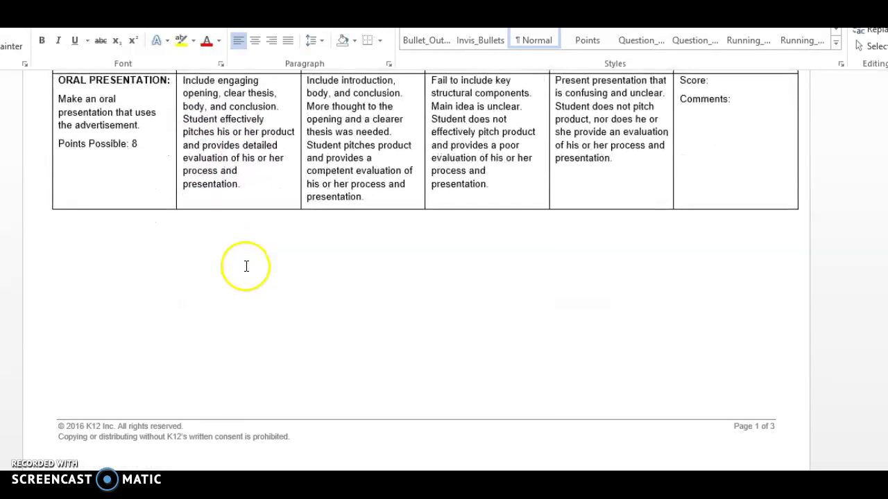
pyautogui.scroll(-5, 247, 265)
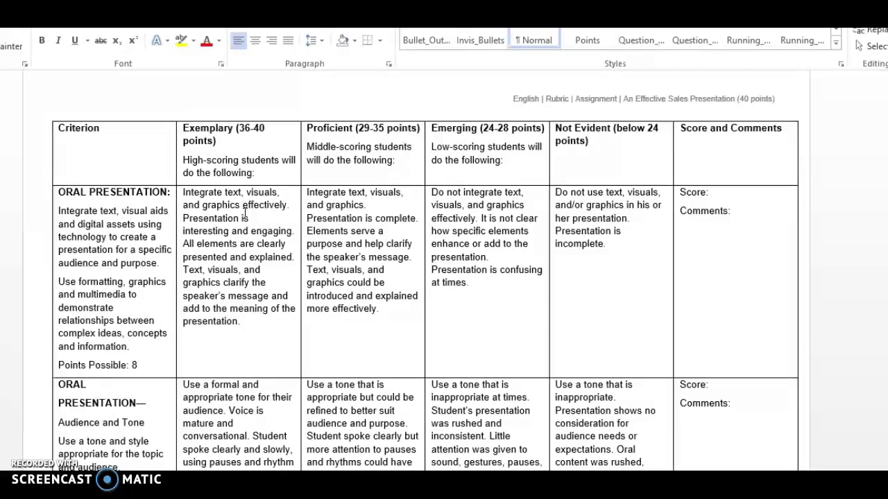
# Scroll down to the end of the 40-point sales presentation rubric.
pyautogui.scroll(-6, 246, 215)
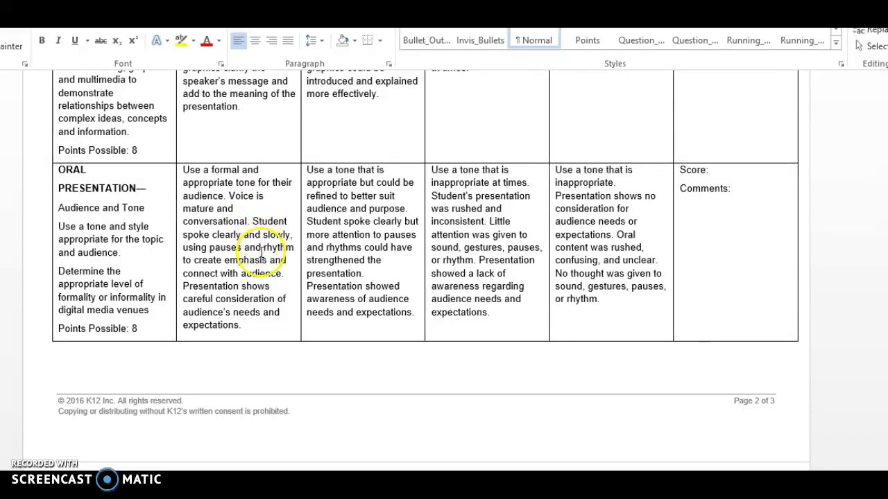
pyautogui.scroll(-3, 261, 253)
pyautogui.scroll(-8, 262, 253)
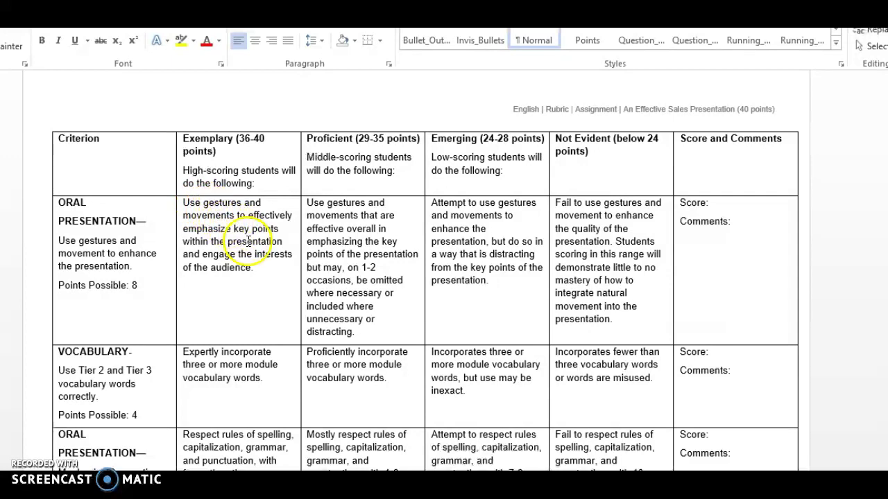
pyautogui.scroll(-4, 252, 273)
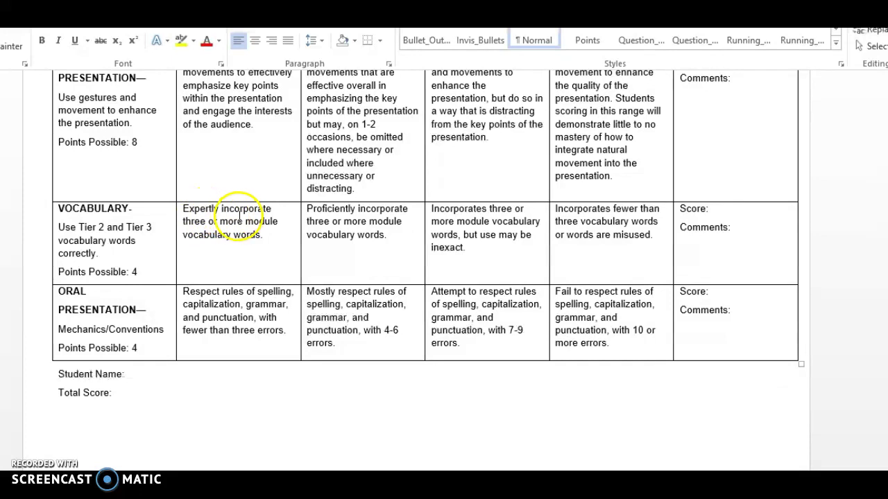
pyautogui.scroll(-2, 258, 231)
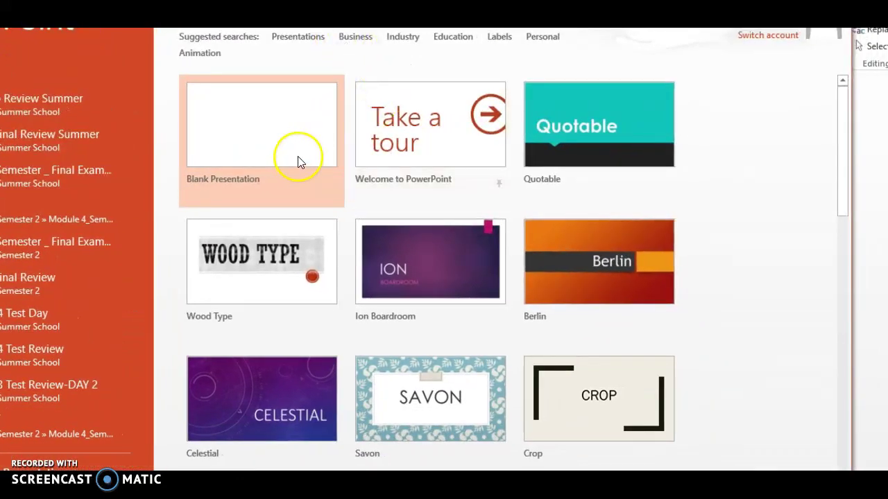
# Create a Crop-theme deck titled 'PITCH YOUR PRODUCT' with the teacher's name as subtitle.
pyautogui.click(587, 401)
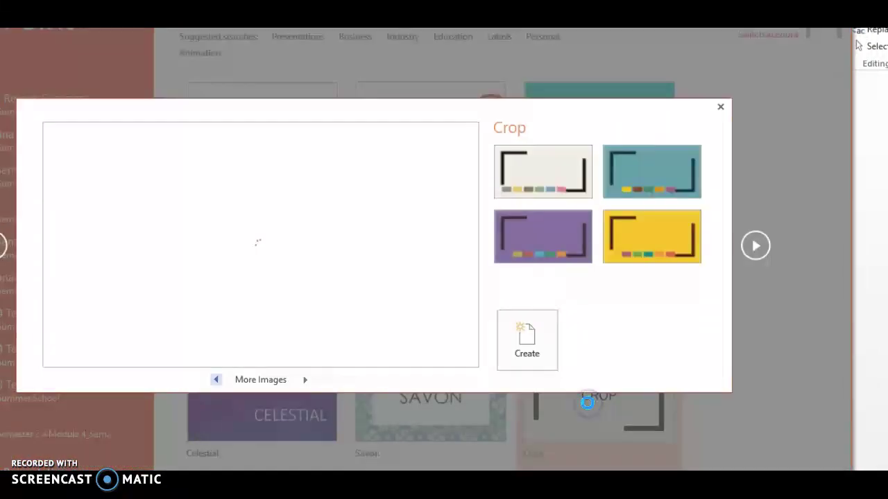
pyautogui.click(587, 400)
pyautogui.click(488, 258)
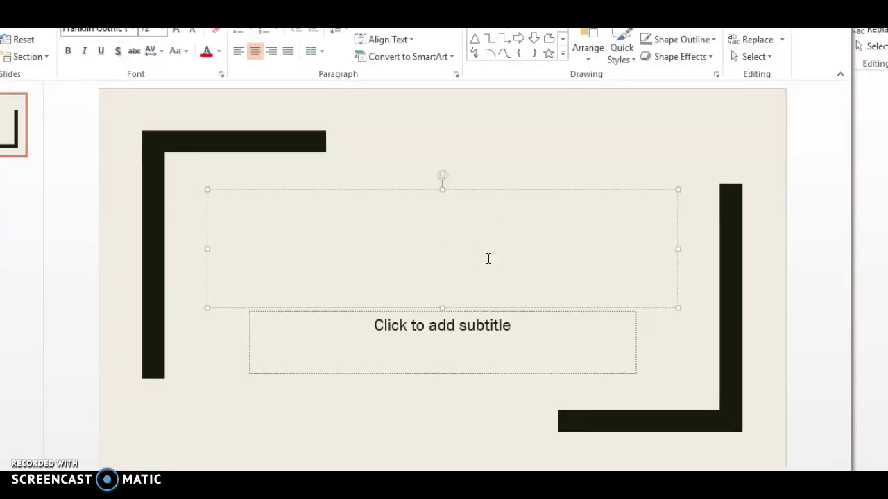
pyautogui.write('Pl')
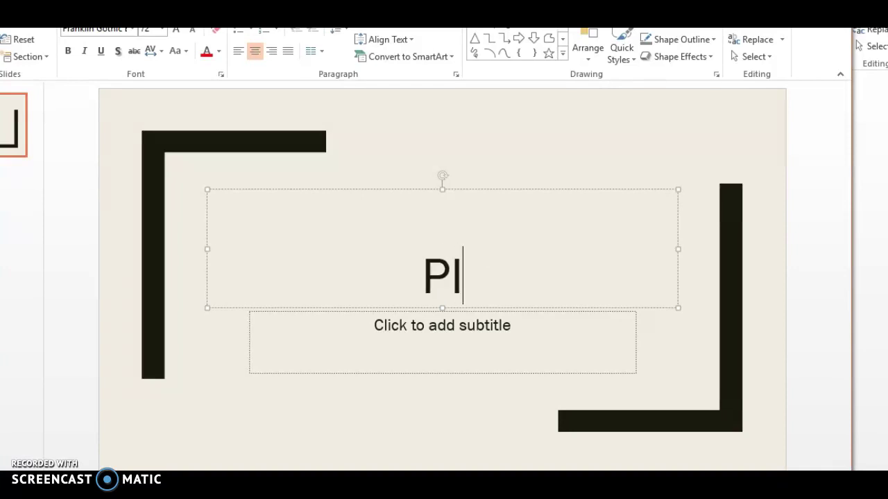
pyautogui.write('TCH YOUR')
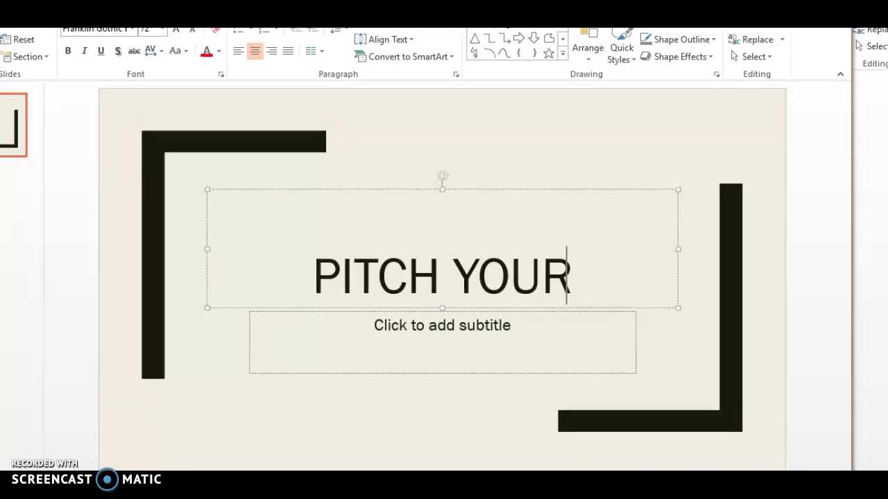
pyautogui.write(' PRODUCT')
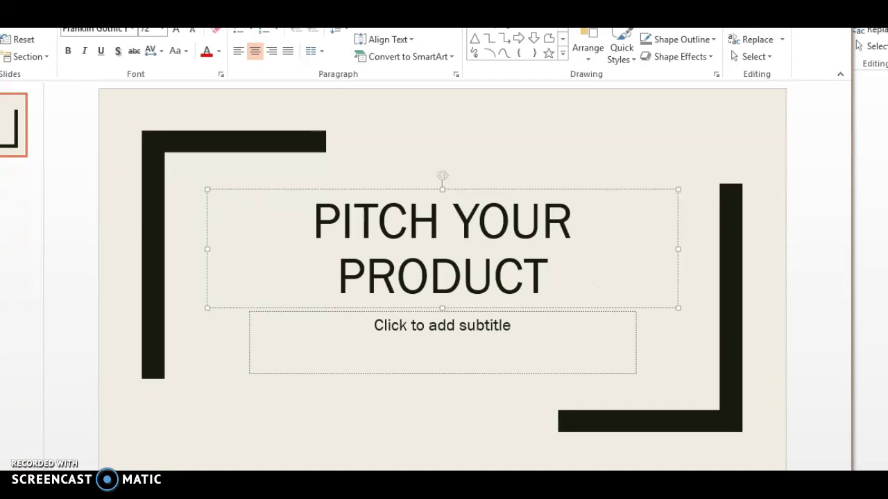
pyautogui.click(417, 343)
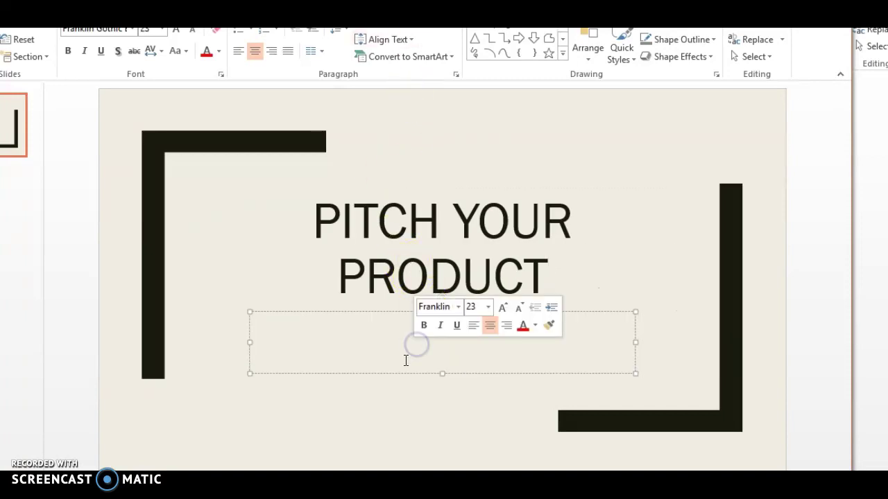
pyautogui.write('Mrs. ')
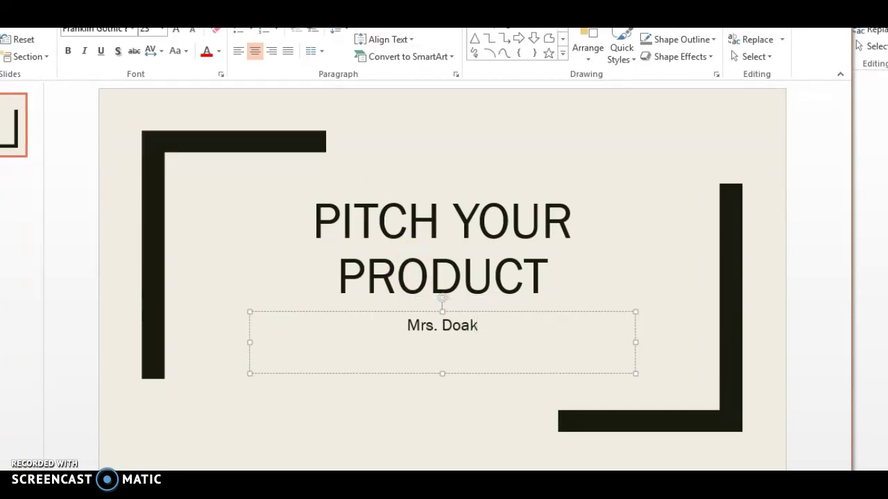
pyautogui.write('Doak')
pyautogui.click(290, 285)
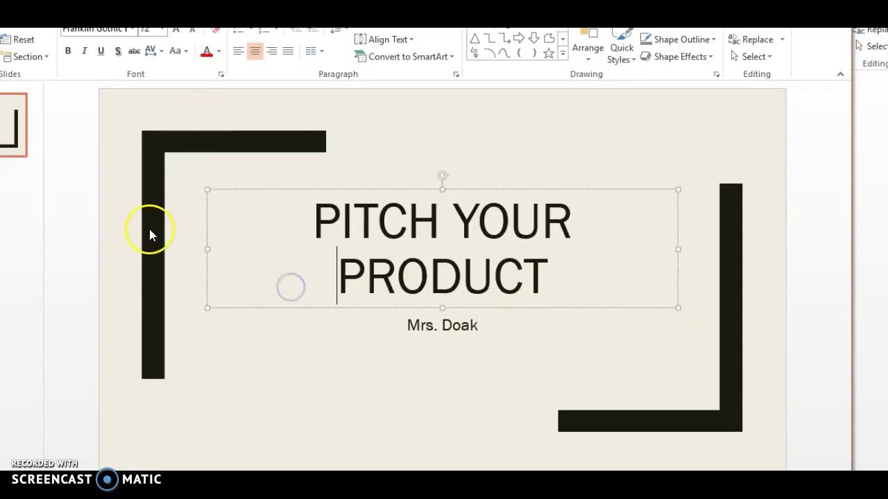
pyautogui.click(17, 156)
# Add a Title and Content slide, then open and cancel Insert > Video > Video on My PC.
pyautogui.press('Return')
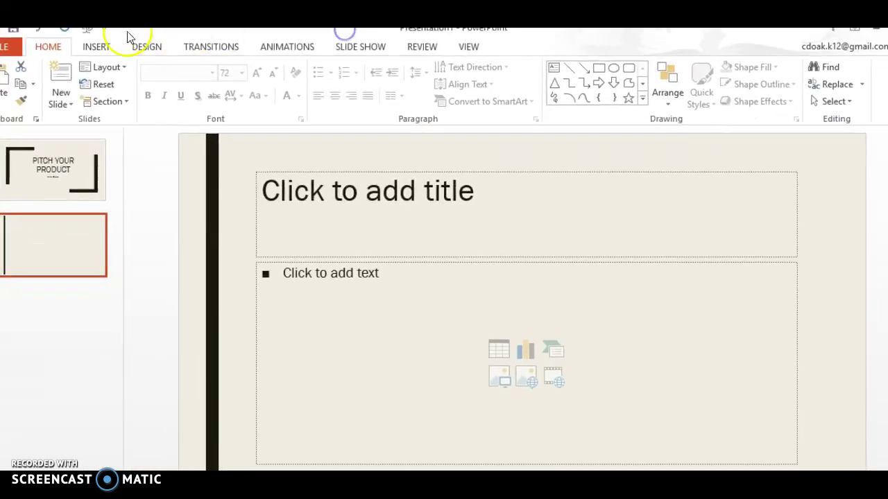
pyautogui.click(97, 46)
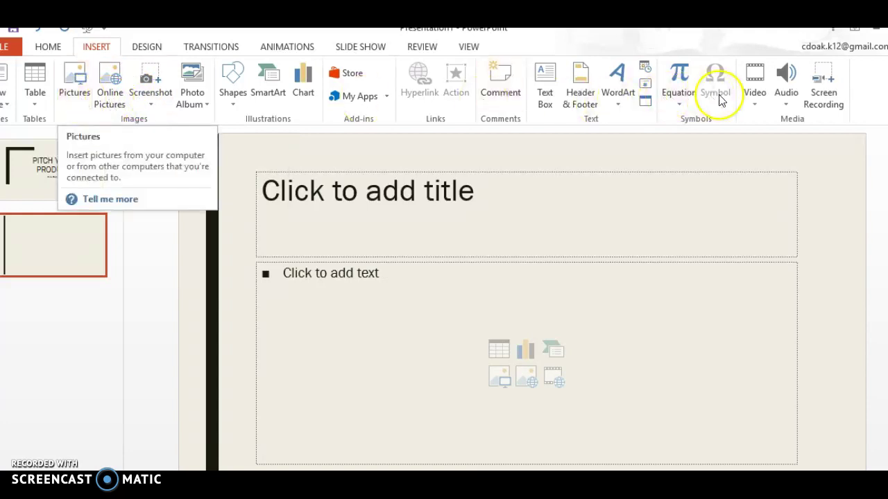
pyautogui.click(750, 97)
pyautogui.click(763, 139)
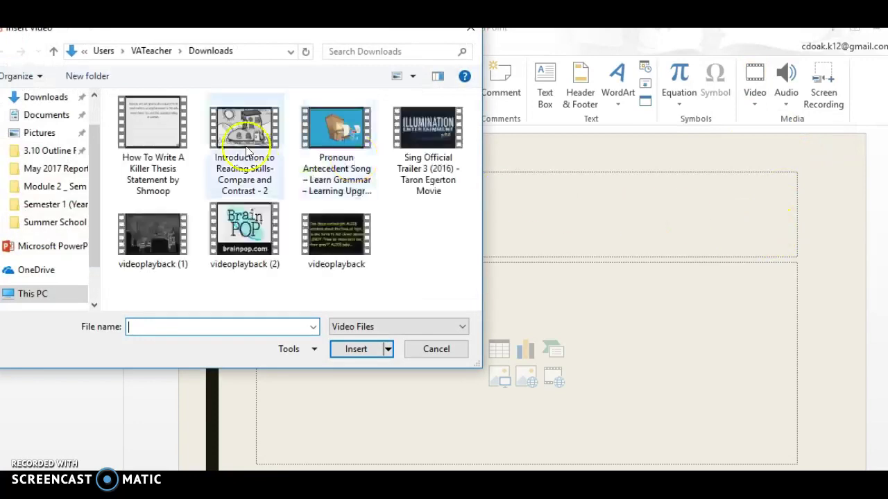
pyautogui.click(426, 353)
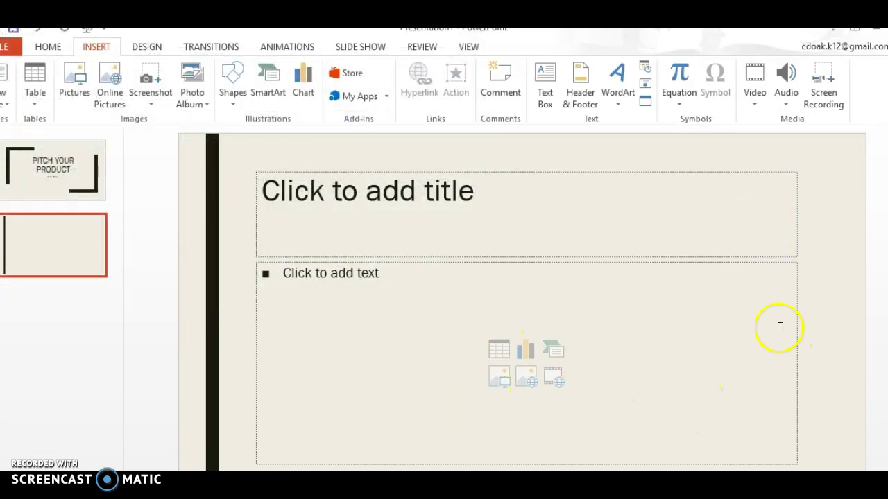
# Open the Audio choices on the blank second slide and close them without inserting.
pyautogui.click(823, 323)
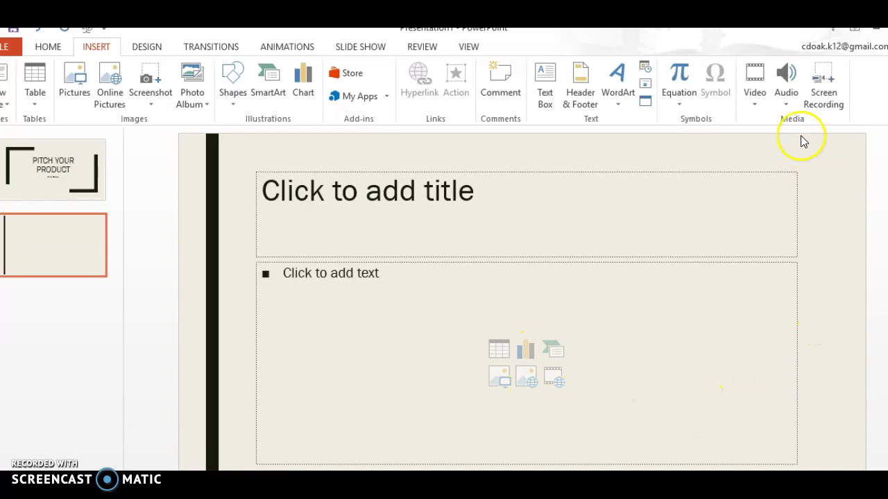
pyautogui.click(791, 102)
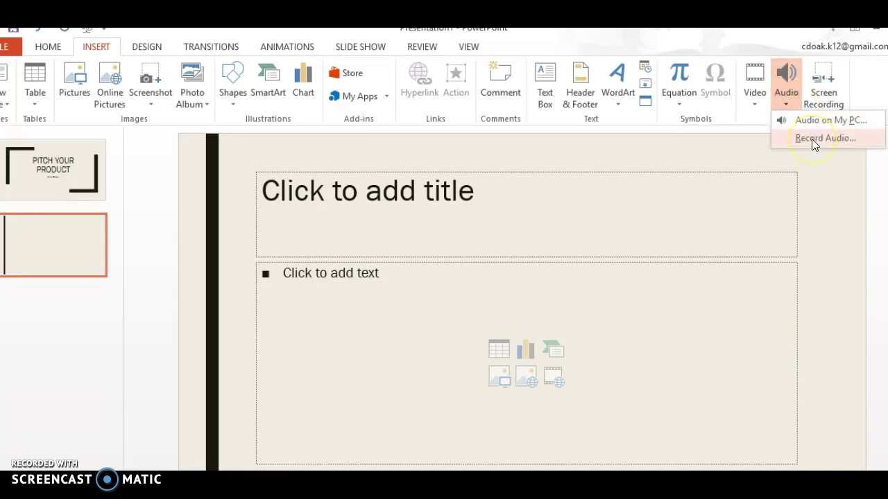
pyautogui.click(845, 218)
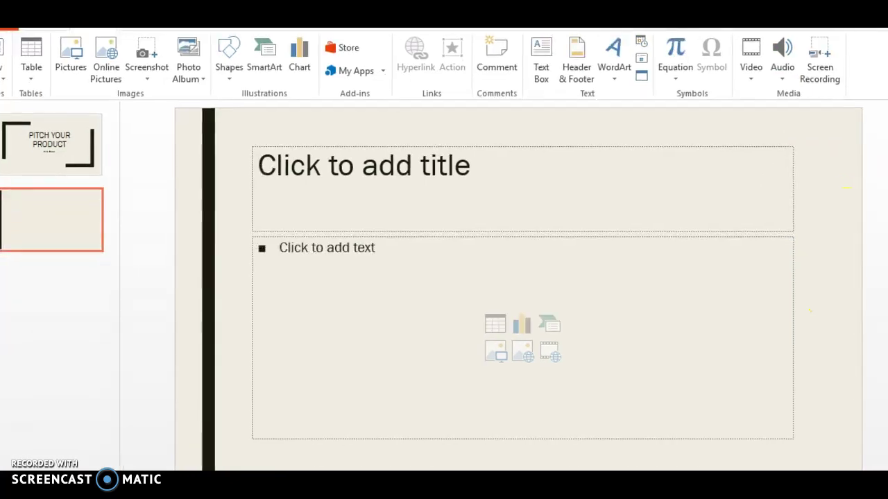
# Return to the title slide, open Record Audio, and close it without recording.
pyautogui.click(40, 149)
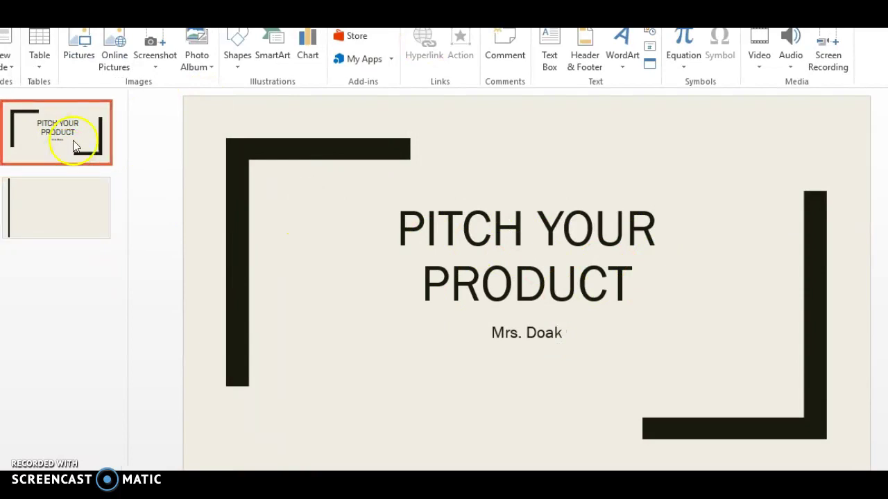
pyautogui.click(788, 63)
pyautogui.click(794, 102)
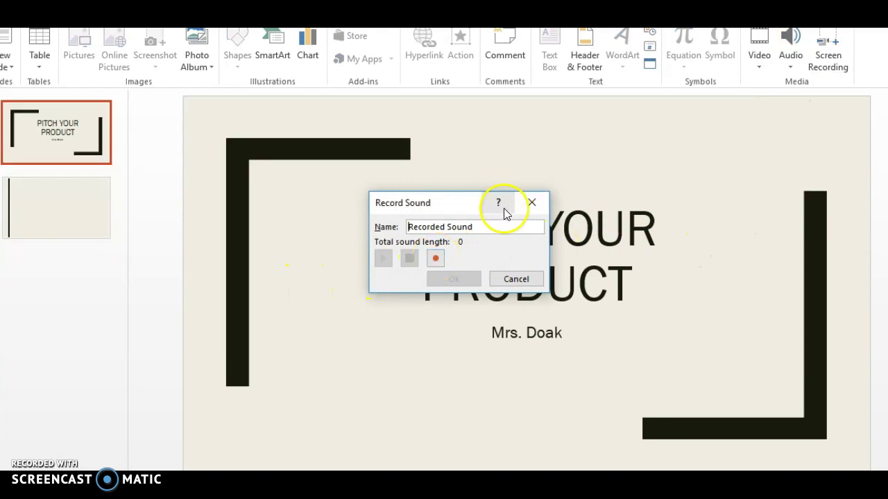
pyautogui.click(532, 202)
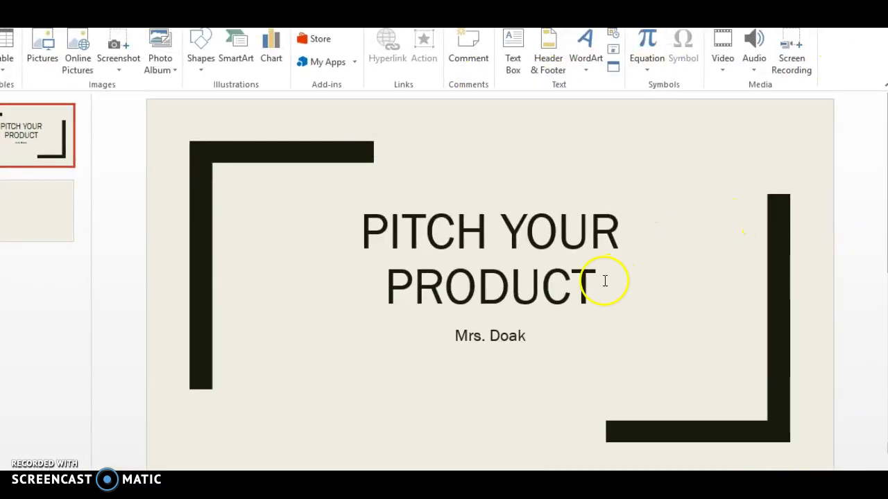
# Switch to the Lesson 14: Pitch Your Product course page and scroll back to its top.
pyautogui.moveTo(515, 469)
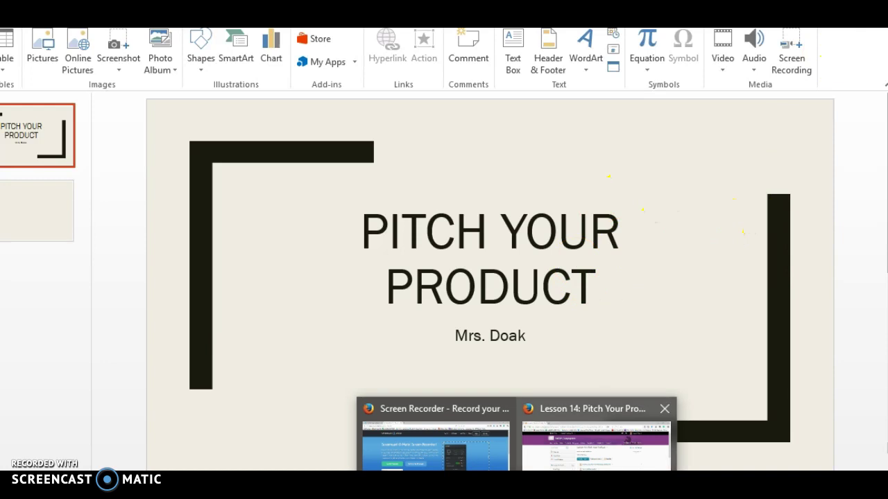
pyautogui.click(596, 437)
pyautogui.scroll(-3, 506, 334)
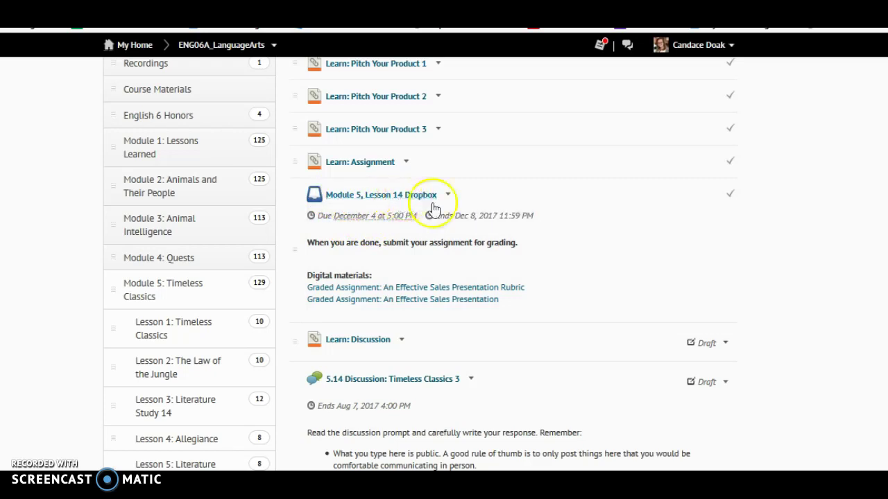
pyautogui.scroll(3, 774, 253)
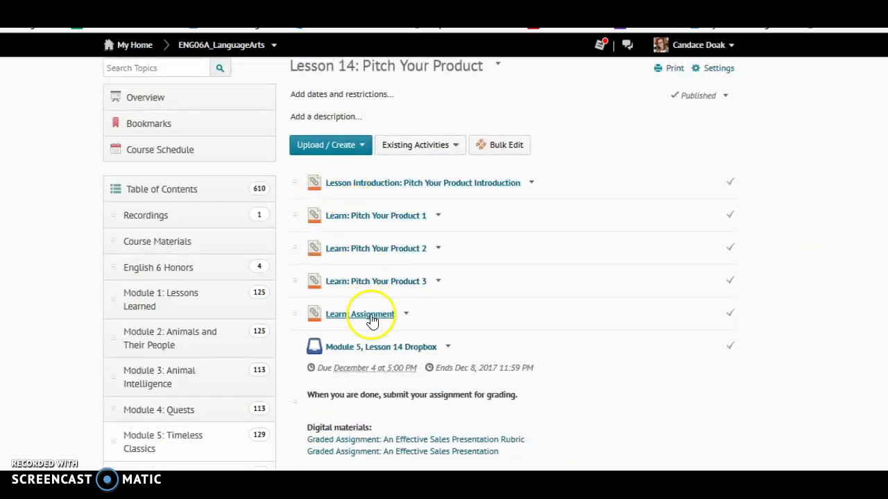
pyautogui.scroll(-4, 370, 321)
pyautogui.scroll(4, 340, 196)
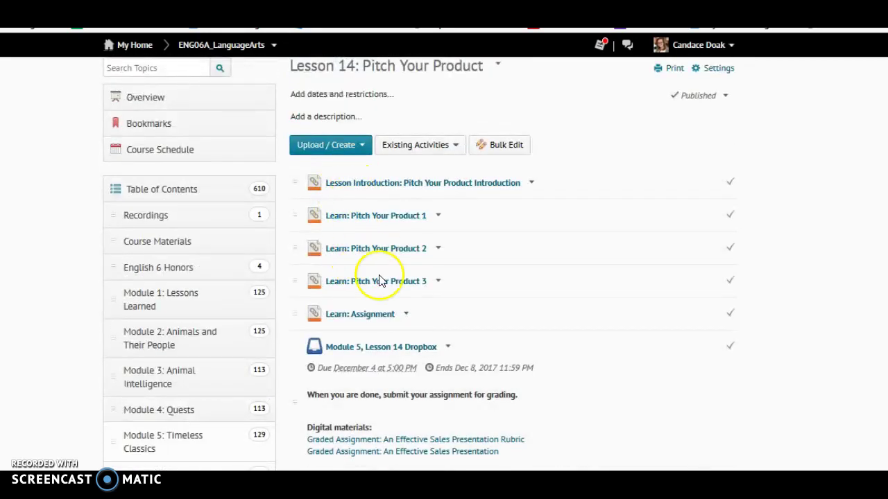
pyautogui.scroll(2, 787, 280)
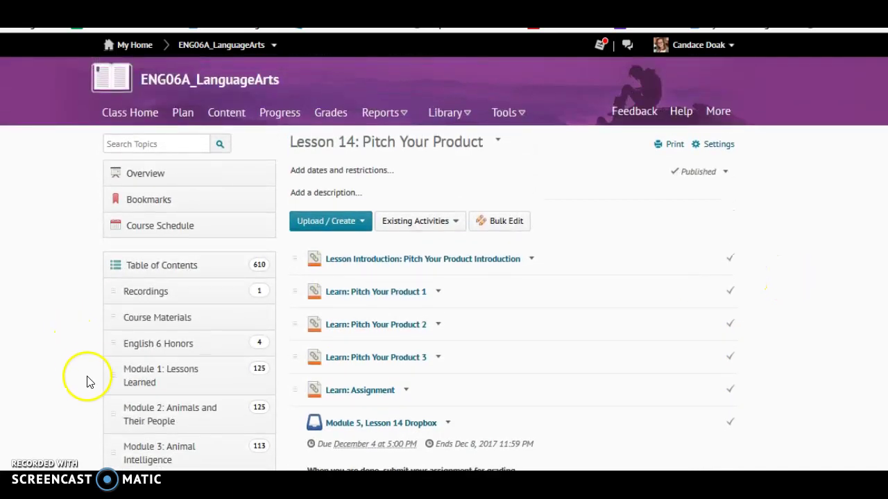